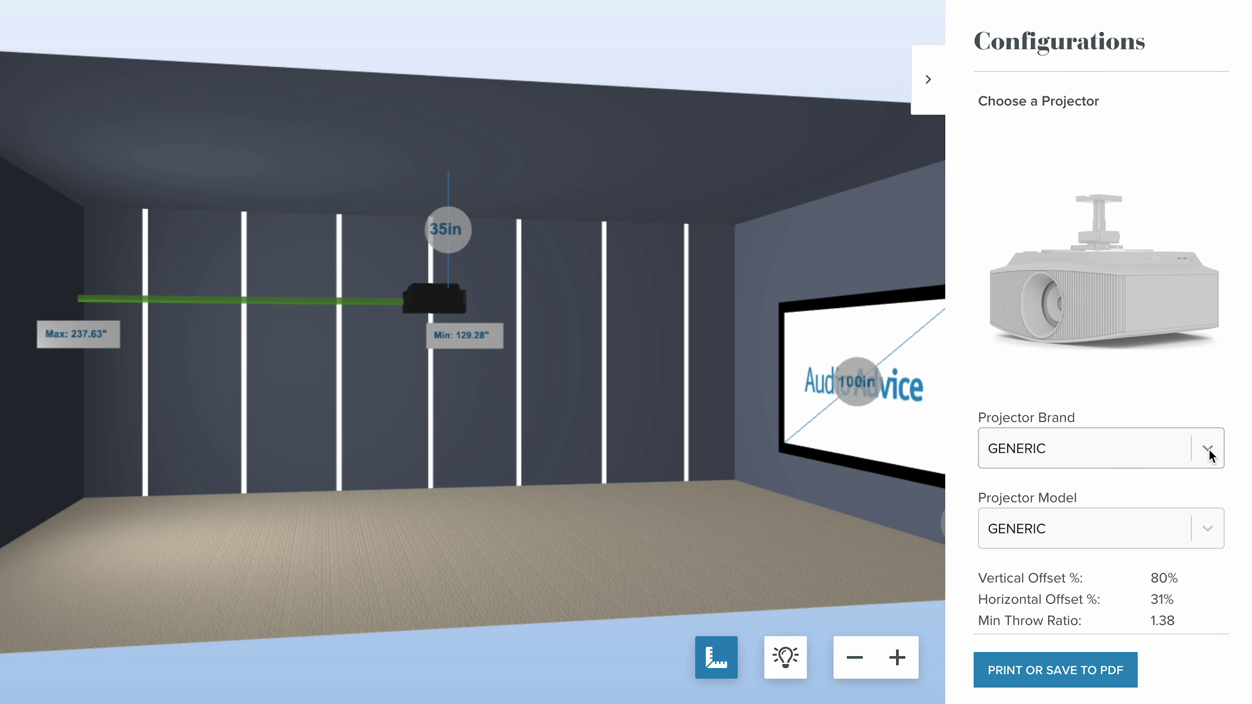
Pick Sony as the brand and the VPL-XW6000ES model, then review its 2500-lumen specs
{"action": "left_click", "coordinate": [1210, 452]}
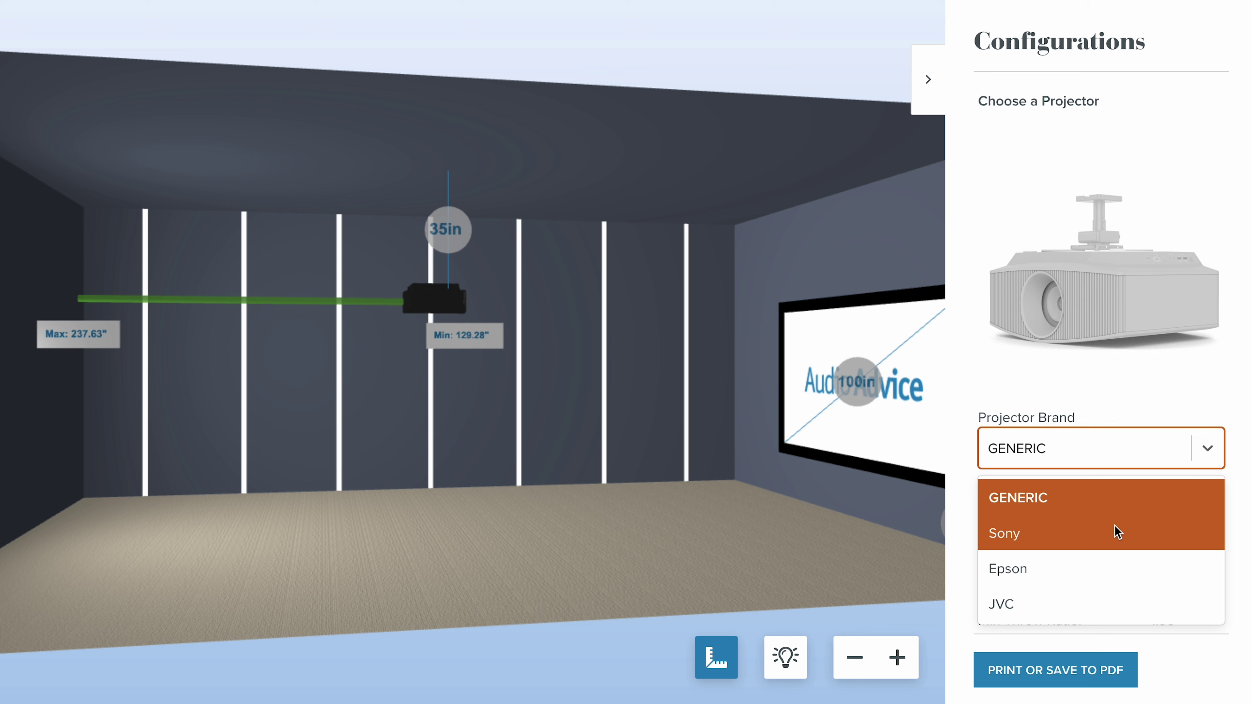
{"action": "left_click", "coordinate": [1100, 537]}
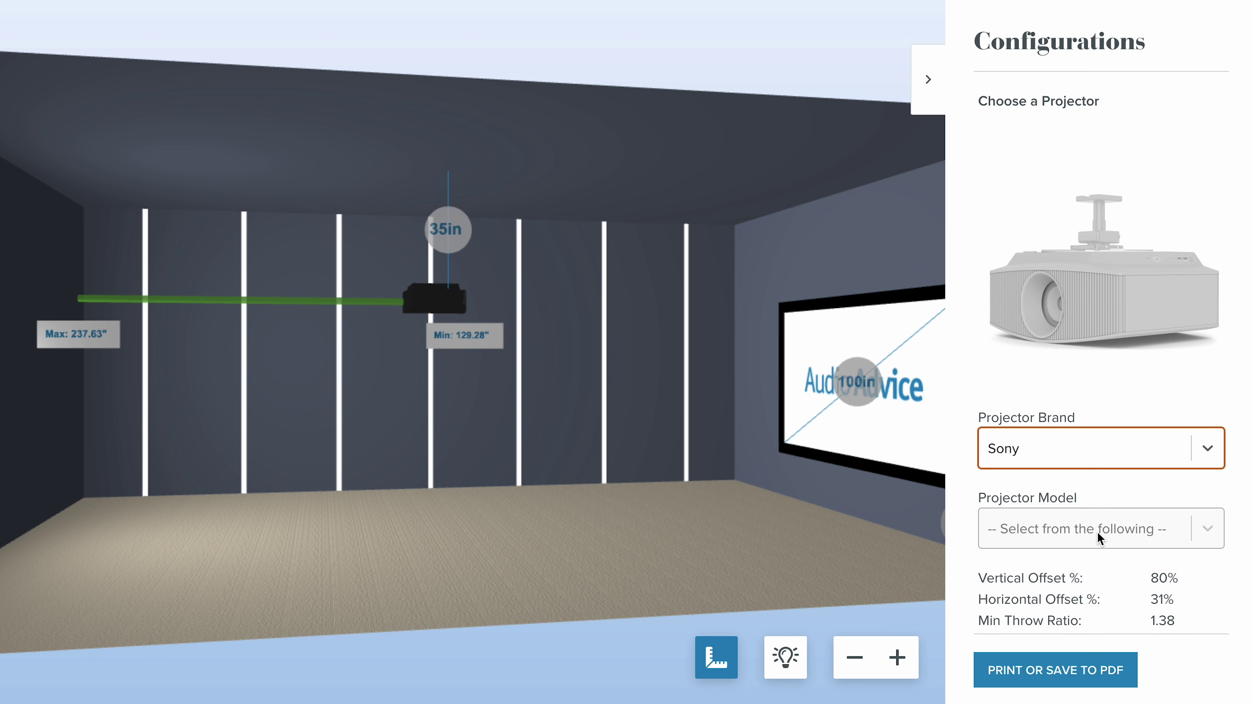
{"action": "left_click", "coordinate": [1205, 535]}
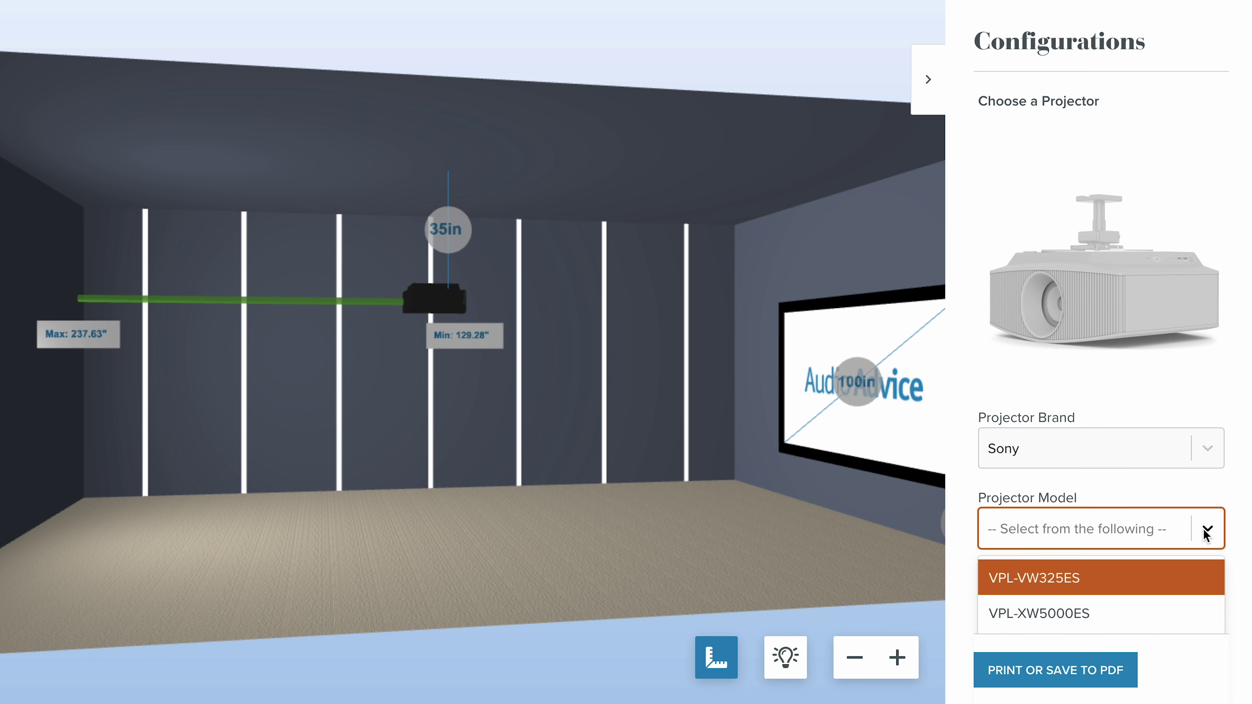
{"action": "left_click", "coordinate": [1121, 615]}
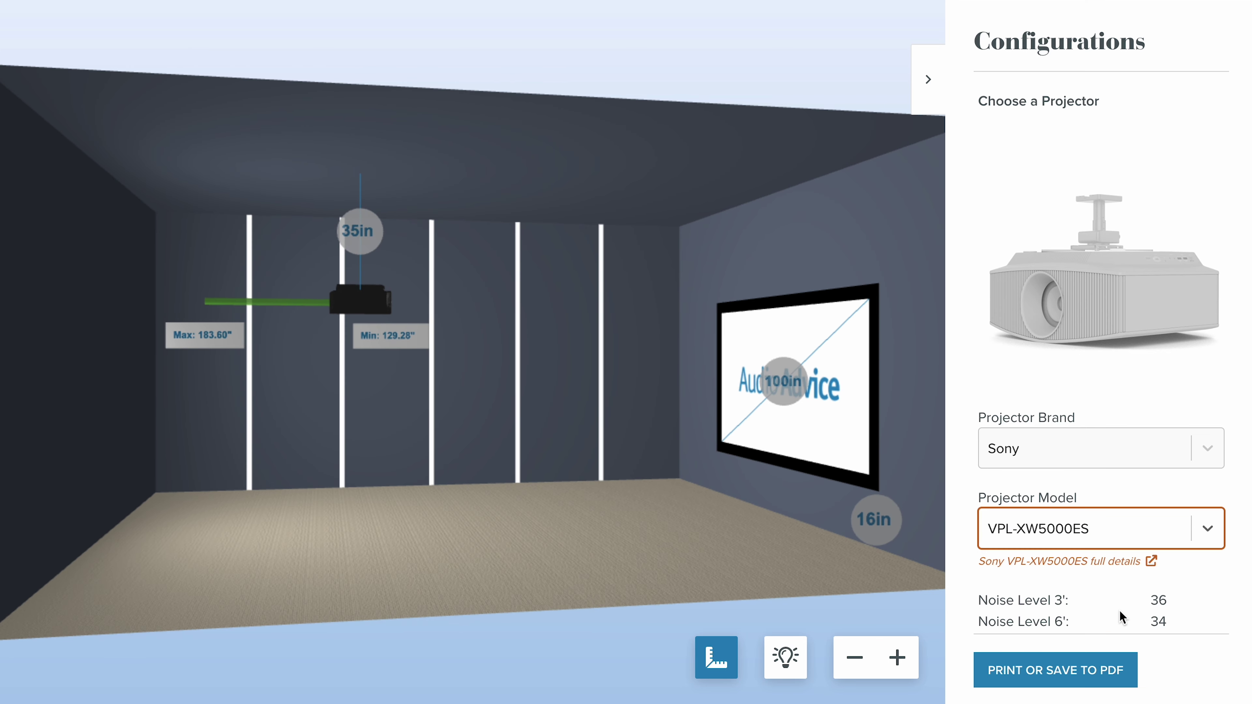
{"action": "scroll", "coordinate": [1121, 616], "scroll_direction": "down", "scroll_amount": 3}
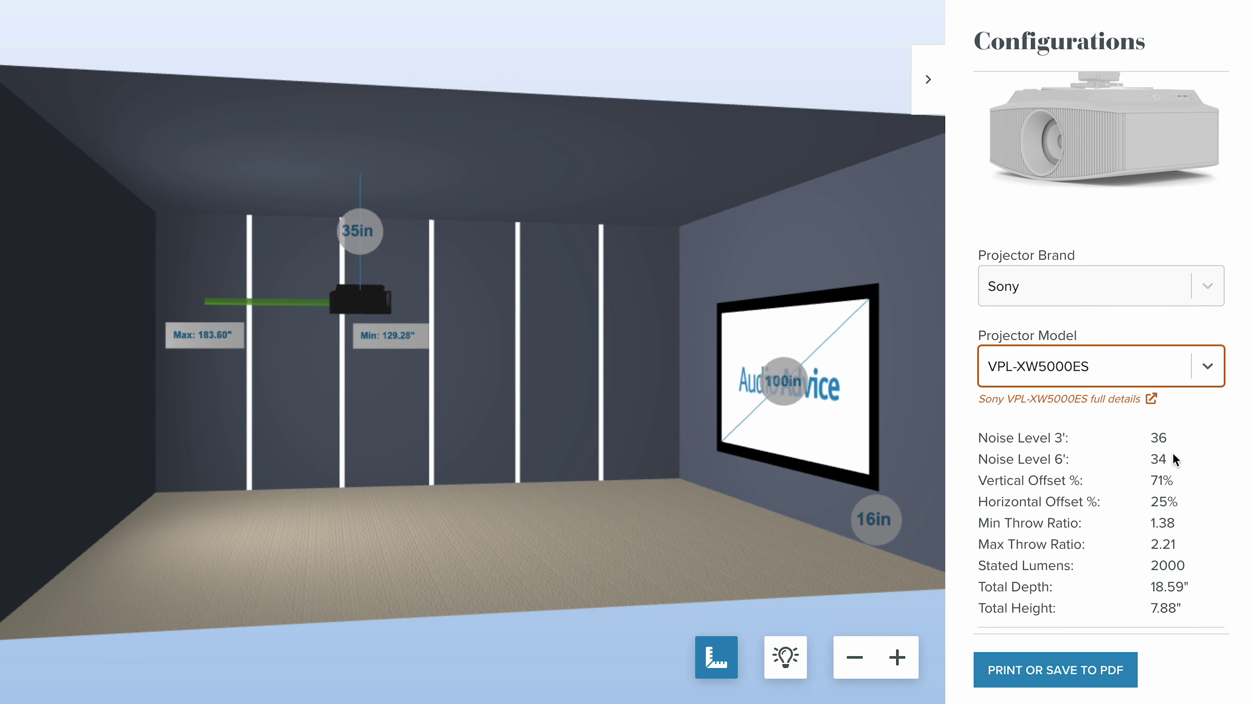
{"action": "left_click", "coordinate": [1202, 379]}
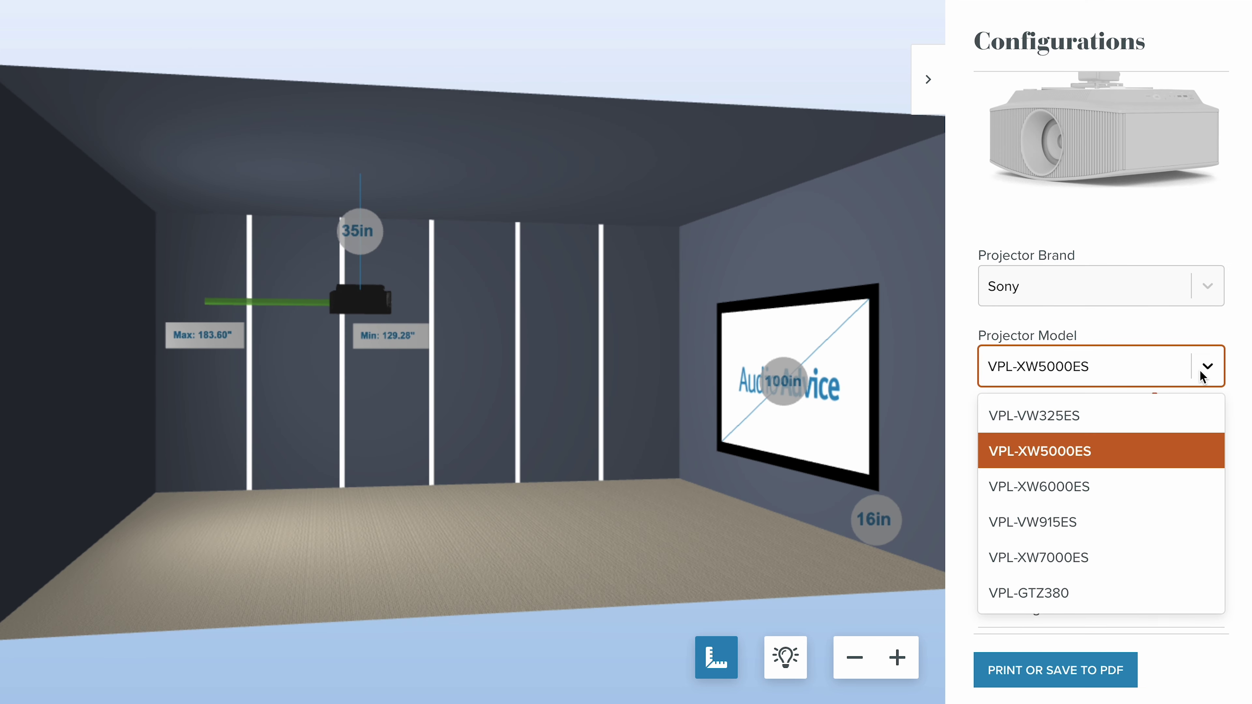
{"action": "left_click", "coordinate": [1128, 488]}
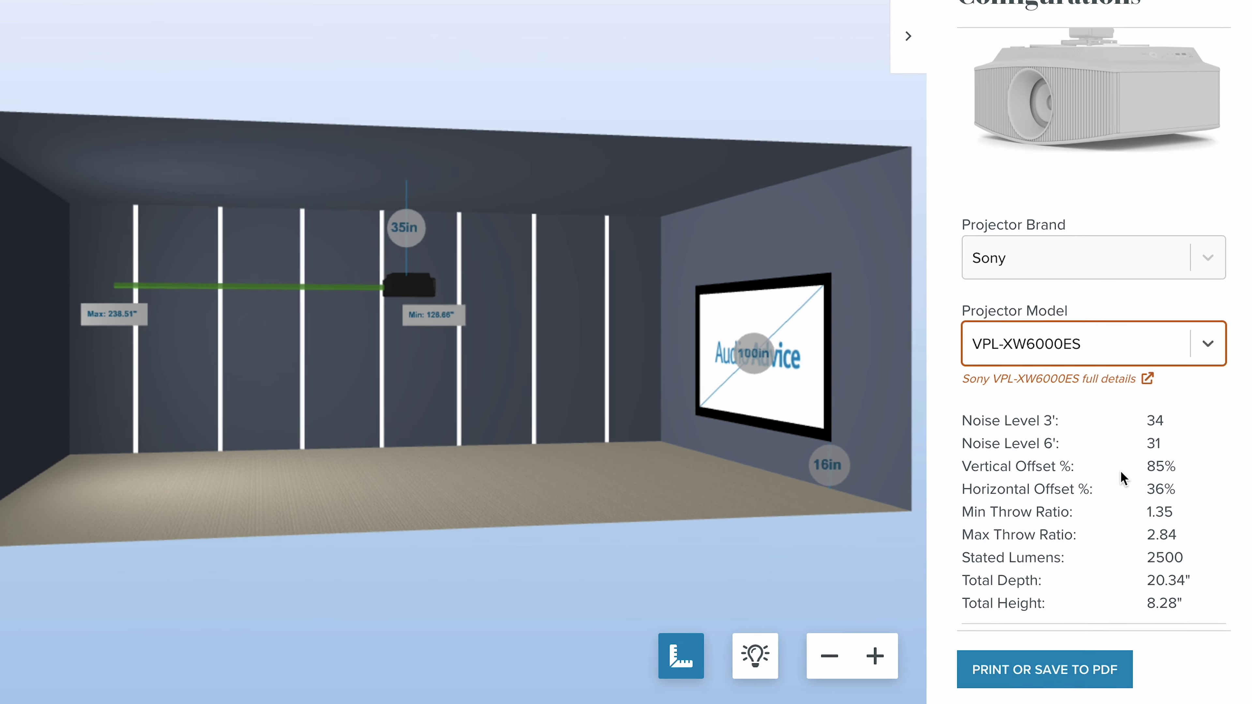
{"action": "scroll", "coordinate": [1093, 401], "scroll_direction": "down", "scroll_amount": 1}
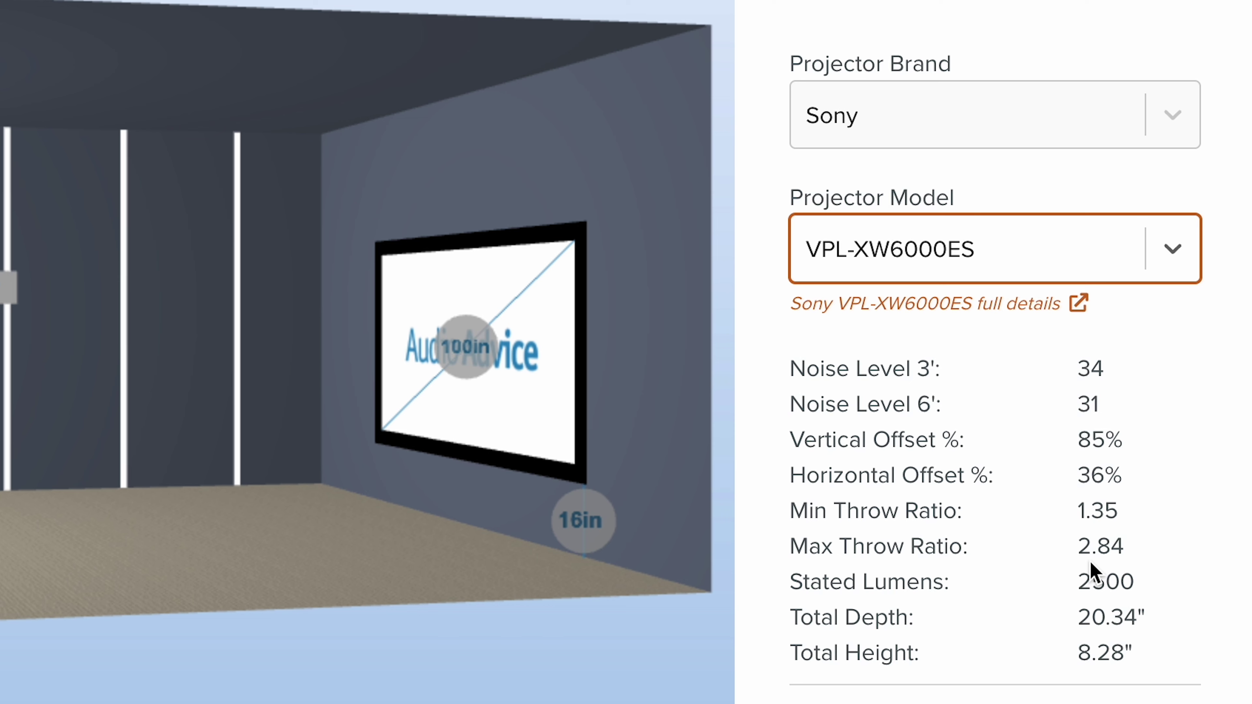
{"action": "scroll", "coordinate": [1091, 563], "scroll_direction": "down", "scroll_amount": 4}
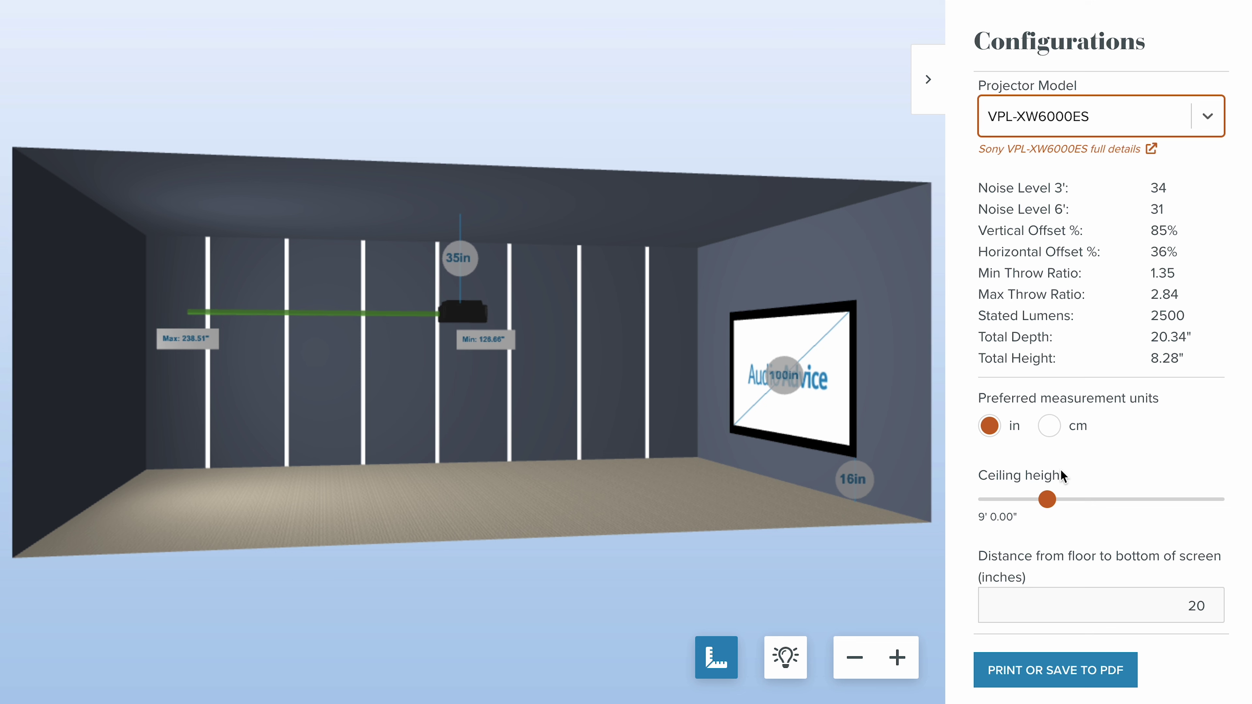
Lower the ceiling height to 8' 9" and raise the screen bottom to 36 inches
{"action": "mouse_move", "coordinate": [1047, 500]}
{"action": "left_mouse_down"}
{"action": "mouse_move", "coordinate": [1086, 500]}
{"action": "mouse_move", "coordinate": [1044, 501]}
{"action": "left_mouse_up"}
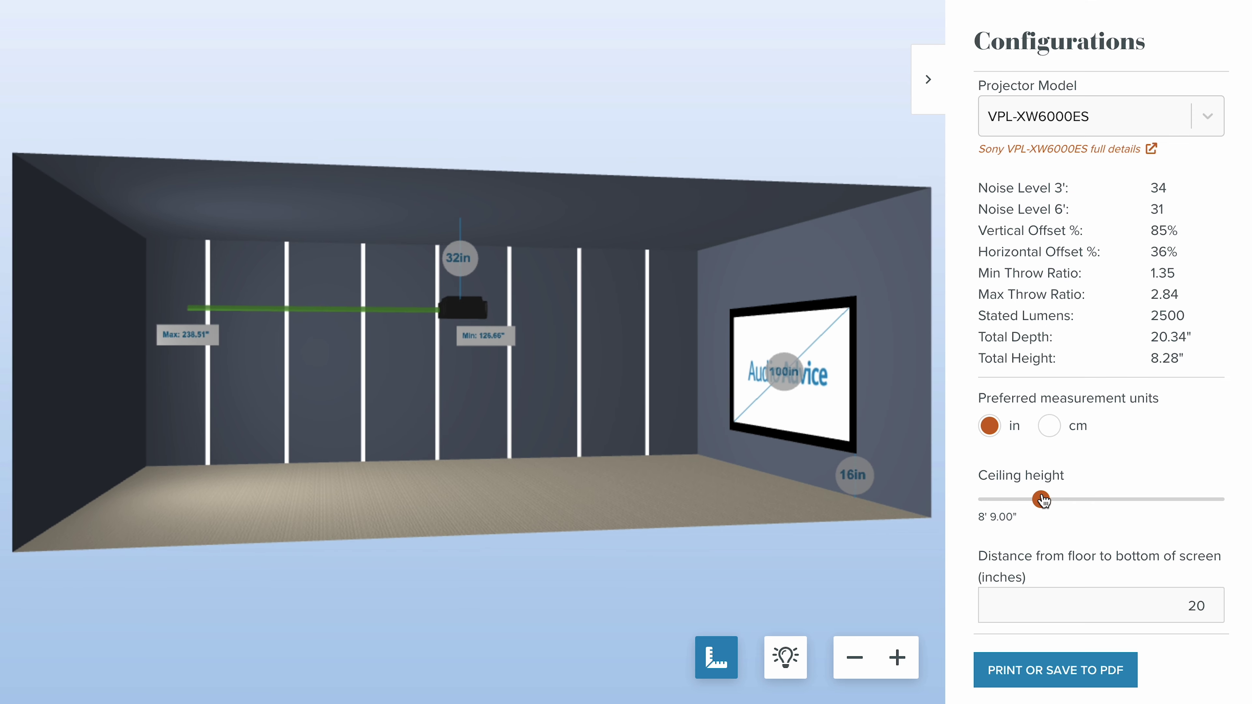
{"action": "scroll", "coordinate": [1051, 518], "scroll_direction": "down", "scroll_amount": 2}
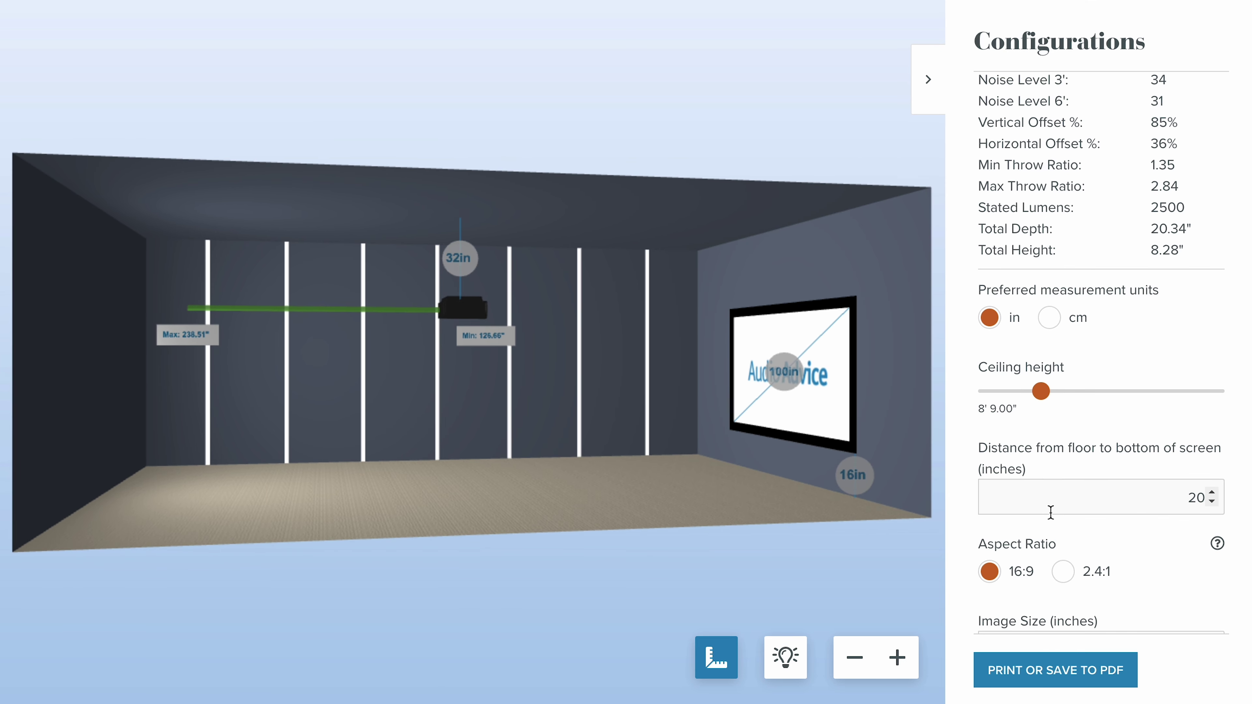
{"action": "left_click", "coordinate": [1213, 492]}
{"action": "left_click", "coordinate": [1212, 492]}
{"action": "left_click", "coordinate": [1213, 493]}
{"action": "left_click", "coordinate": [1213, 493]}
{"action": "left_click", "coordinate": [1213, 493]}
{"action": "left_click", "coordinate": [1213, 493]}
{"action": "left_click", "coordinate": [1212, 492]}
{"action": "left_click", "coordinate": [1213, 492]}
{"action": "left_click", "coordinate": [1213, 493]}
{"action": "left_click", "coordinate": [1213, 493]}
{"action": "left_click", "coordinate": [1212, 492]}
{"action": "left_click", "coordinate": [1213, 492]}
{"action": "left_click", "coordinate": [1212, 493]}
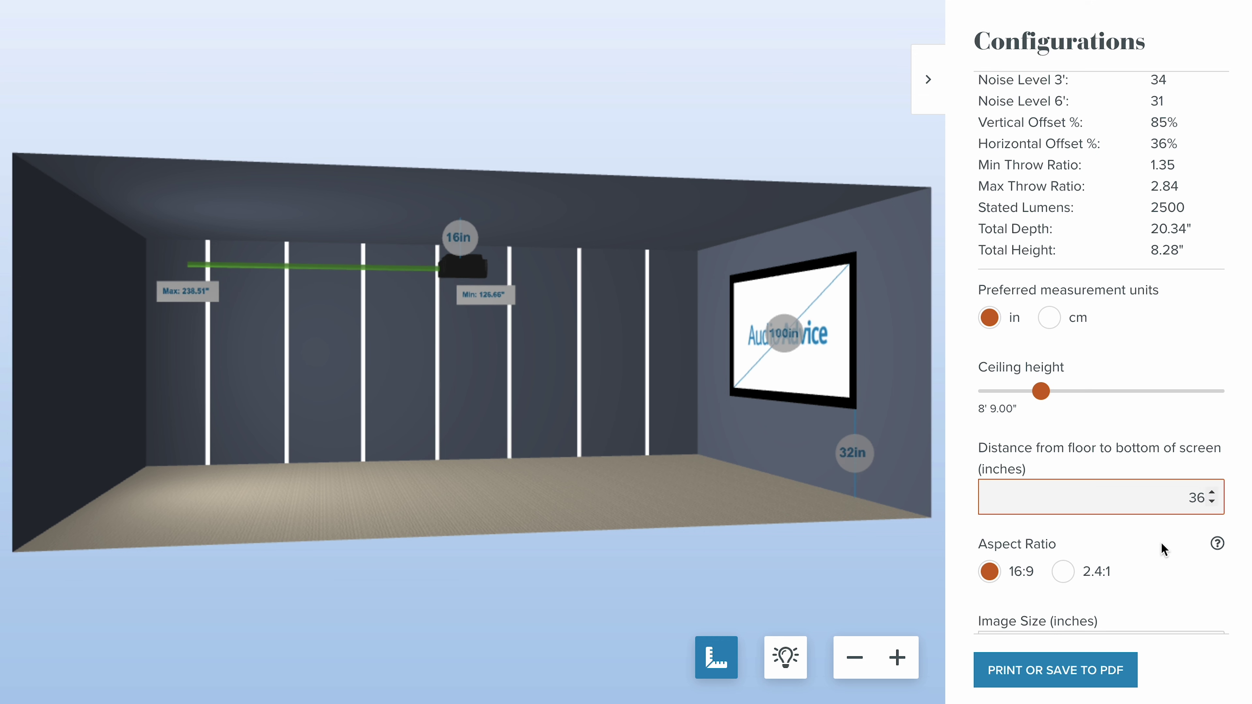
{"action": "scroll", "coordinate": [1161, 542], "scroll_direction": "down", "scroll_amount": 1}
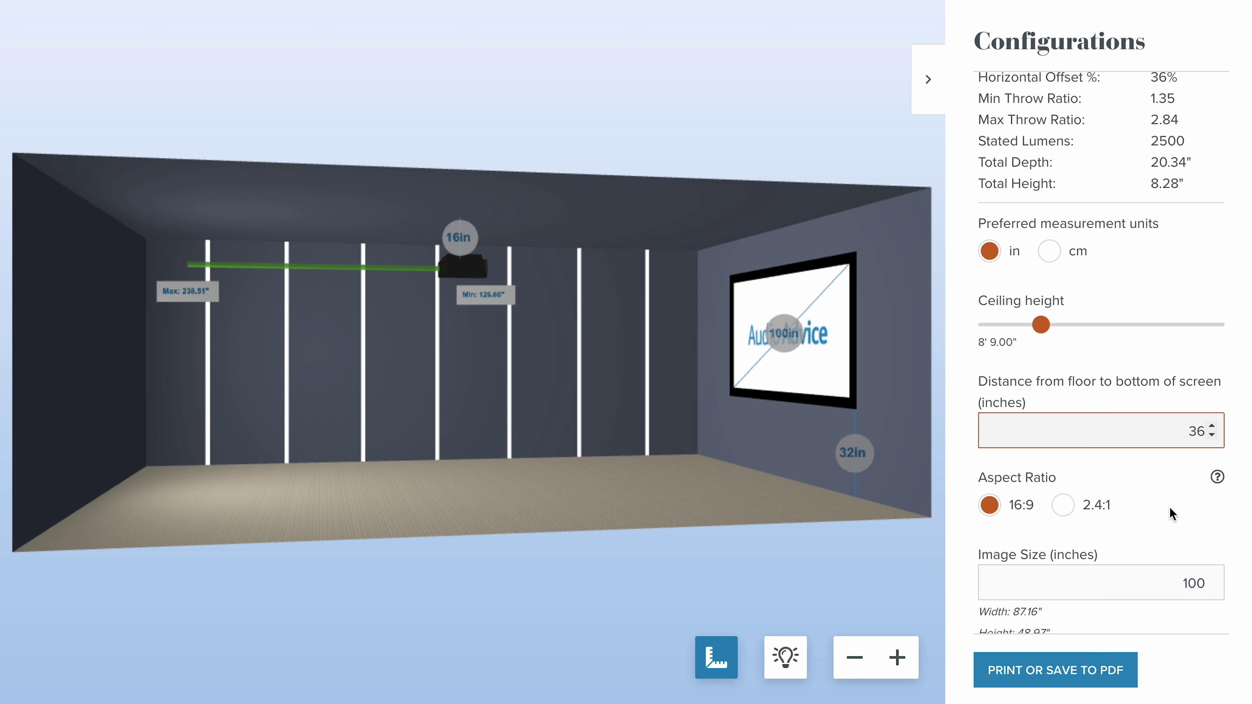
{"action": "mouse_move", "coordinate": [1222, 477]}
Switch to a 2.4:1 aspect ratio and enlarge the image to 130 inches (120" × 50")
{"action": "left_click", "coordinate": [1064, 506]}
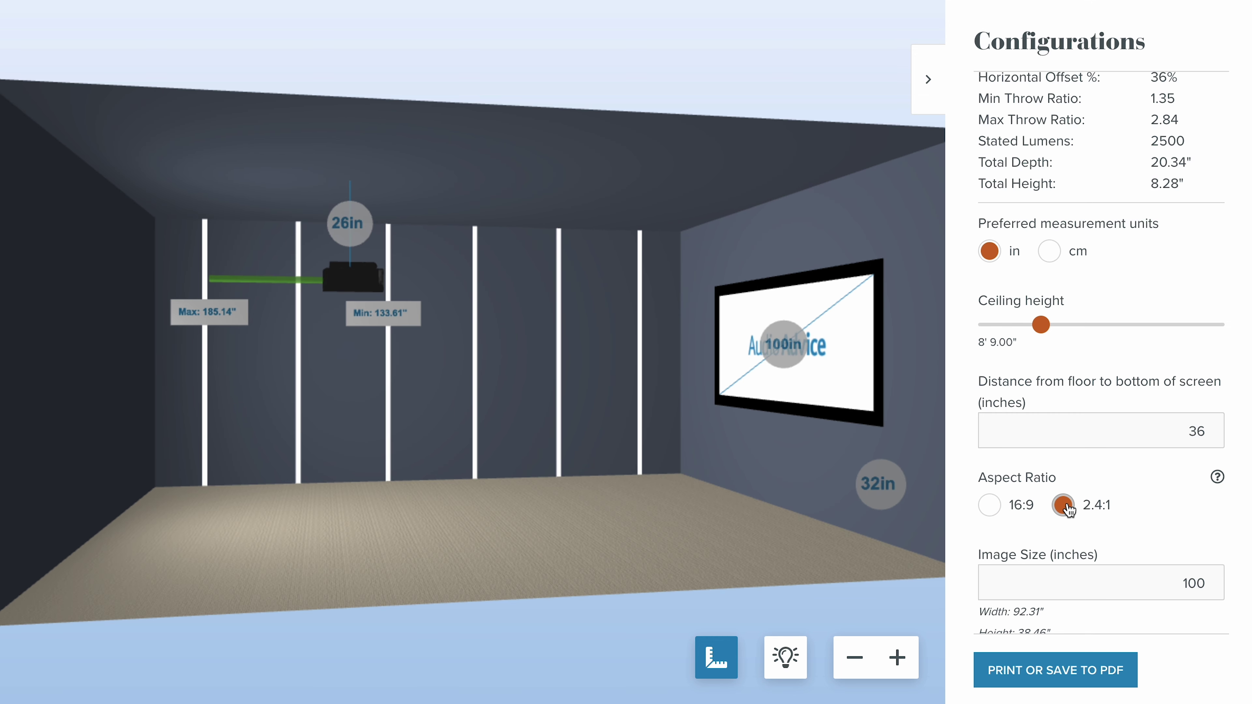
{"action": "scroll", "coordinate": [1171, 525], "scroll_direction": "down", "scroll_amount": 2}
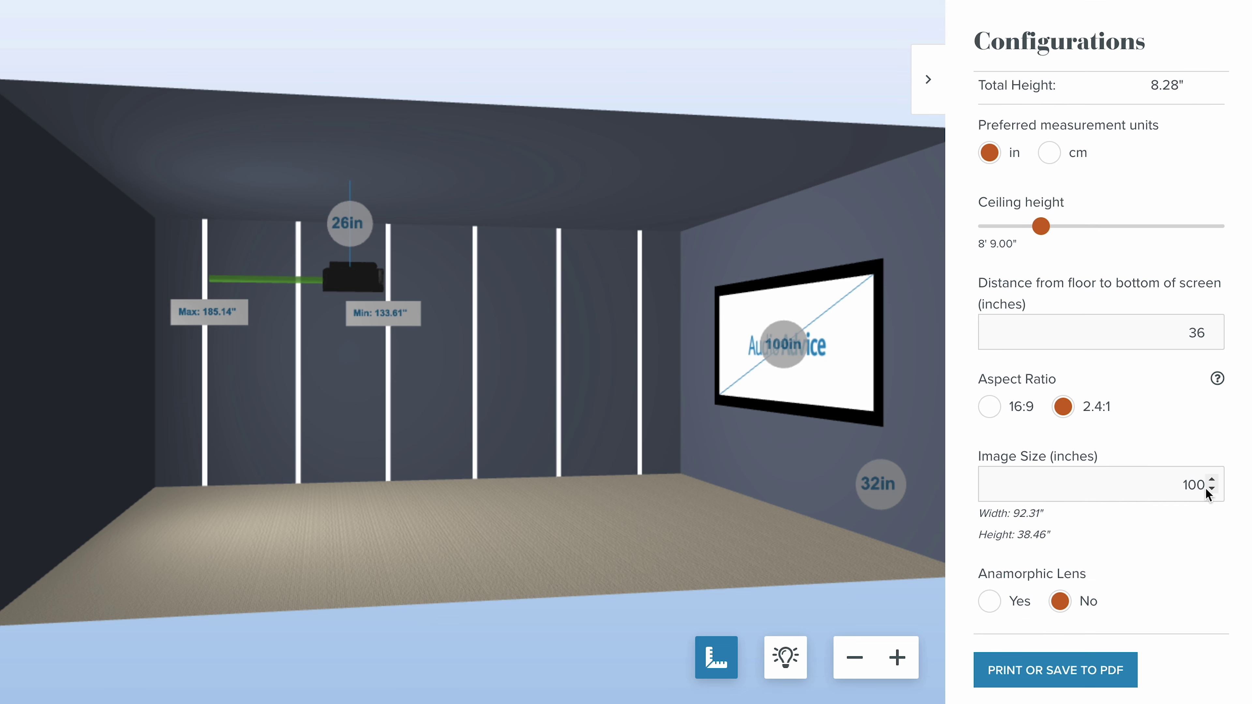
{"action": "left_click", "coordinate": [1212, 480]}
{"action": "left_click", "coordinate": [1212, 480]}
{"action": "left_click", "coordinate": [1212, 479]}
{"action": "left_click", "coordinate": [1212, 479]}
{"action": "left_click", "coordinate": [1212, 480]}
{"action": "left_click", "coordinate": [1212, 480]}
{"action": "left_click", "coordinate": [1212, 479]}
{"action": "left_click", "coordinate": [1212, 479]}
{"action": "left_click", "coordinate": [1212, 480]}
{"action": "left_click", "coordinate": [1212, 480]}
{"action": "left_click", "coordinate": [1212, 480]}
{"action": "left_click", "coordinate": [1212, 479]}
{"action": "left_click", "coordinate": [1212, 479]}
{"action": "left_click", "coordinate": [1212, 480]}
{"action": "left_click", "coordinate": [1212, 480]}
{"action": "left_click", "coordinate": [1212, 479]}
{"action": "left_click", "coordinate": [1212, 479]}
{"action": "left_click", "coordinate": [1212, 479]}
{"action": "left_click", "coordinate": [1212, 479]}
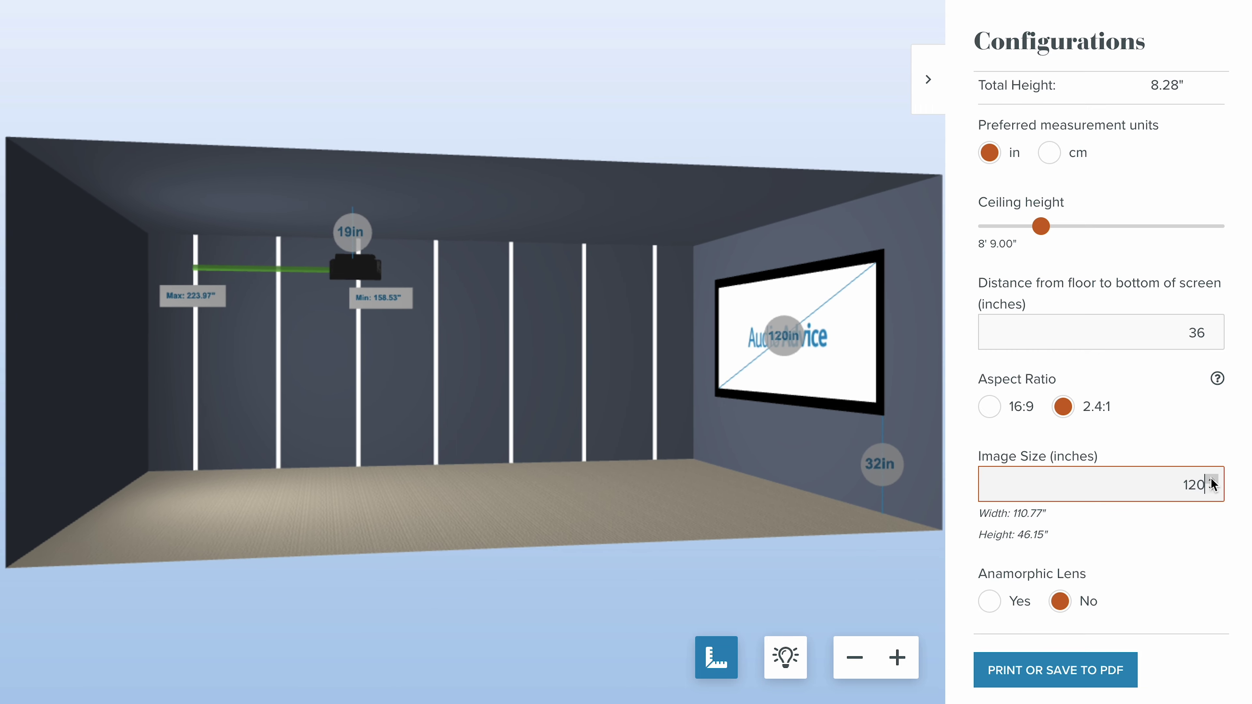
{"action": "left_click", "coordinate": [1212, 480]}
{"action": "left_click", "coordinate": [1212, 479]}
{"action": "left_click", "coordinate": [1212, 479]}
{"action": "left_click", "coordinate": [1212, 480]}
{"action": "left_click", "coordinate": [1212, 479]}
{"action": "left_click", "coordinate": [1212, 480]}
{"action": "left_click", "coordinate": [1212, 479]}
{"action": "left_click", "coordinate": [1212, 479]}
{"action": "left_click", "coordinate": [1213, 479]}
{"action": "left_click", "coordinate": [1213, 479]}
{"action": "scroll", "coordinate": [1178, 540], "scroll_direction": "down", "scroll_amount": 2}
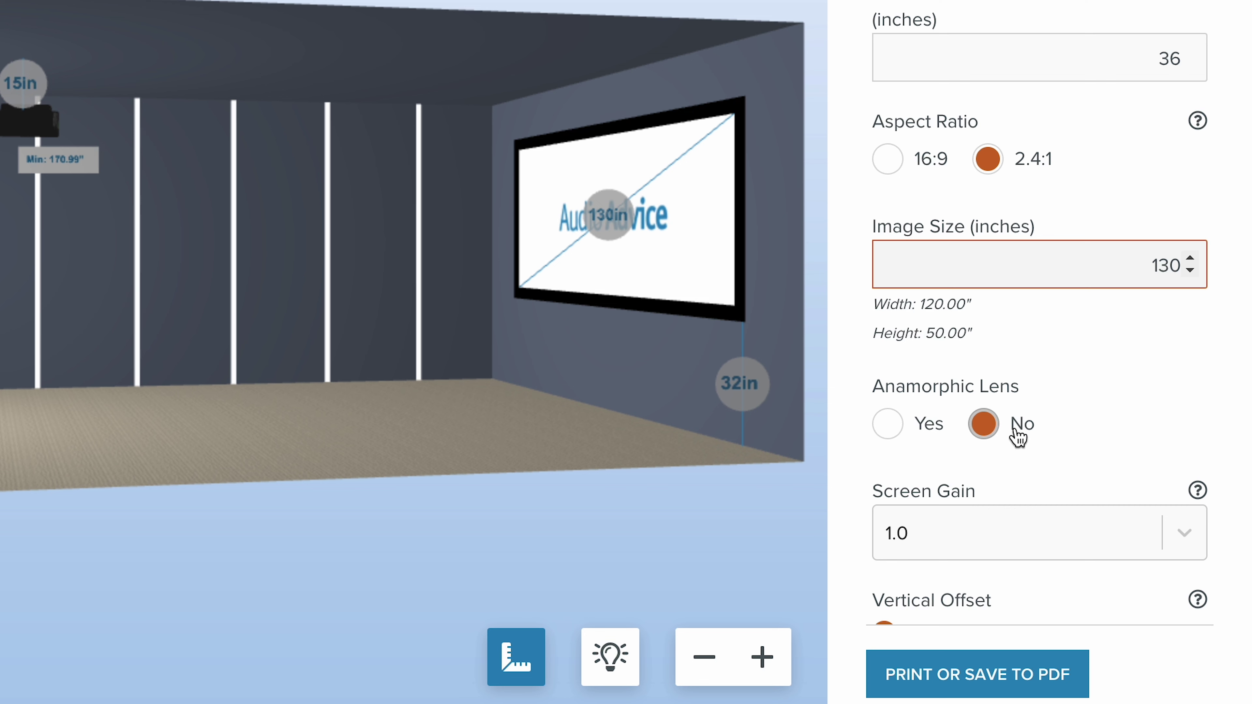
{"action": "scroll", "coordinate": [1017, 437], "scroll_direction": "down", "scroll_amount": 3}
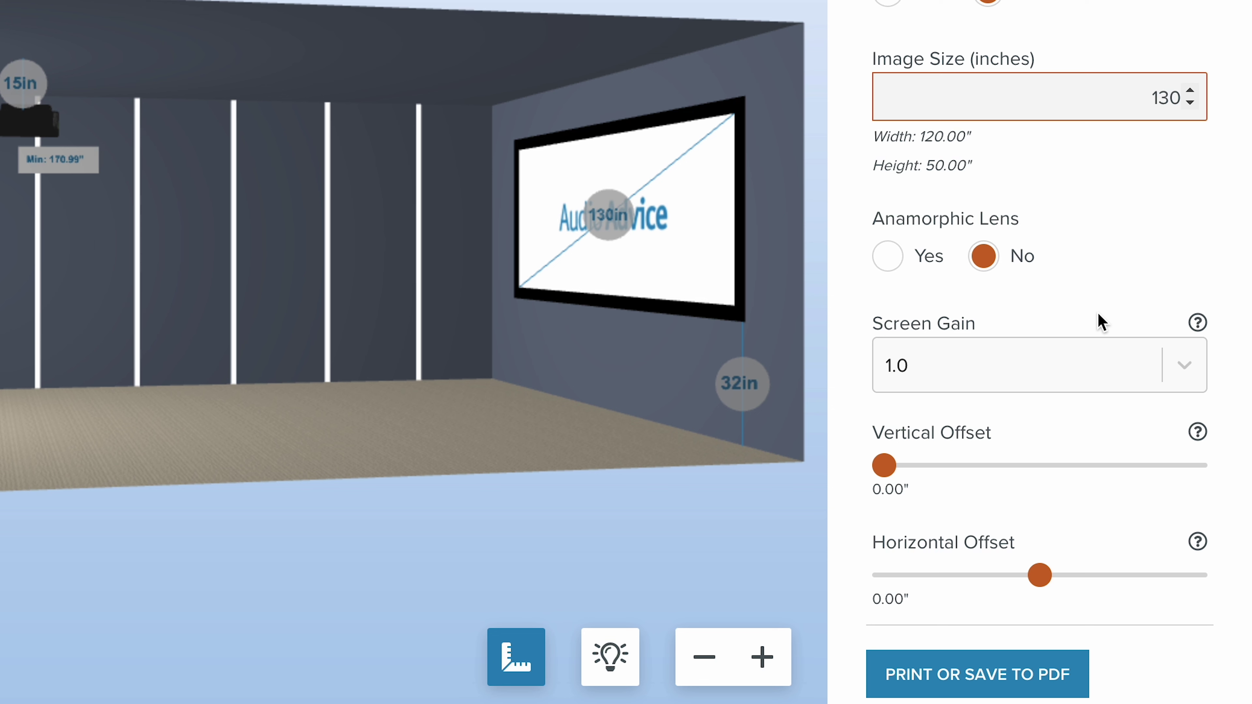
Change the screen gain from 1.0 to 1.3
{"action": "left_click", "coordinate": [1180, 364]}
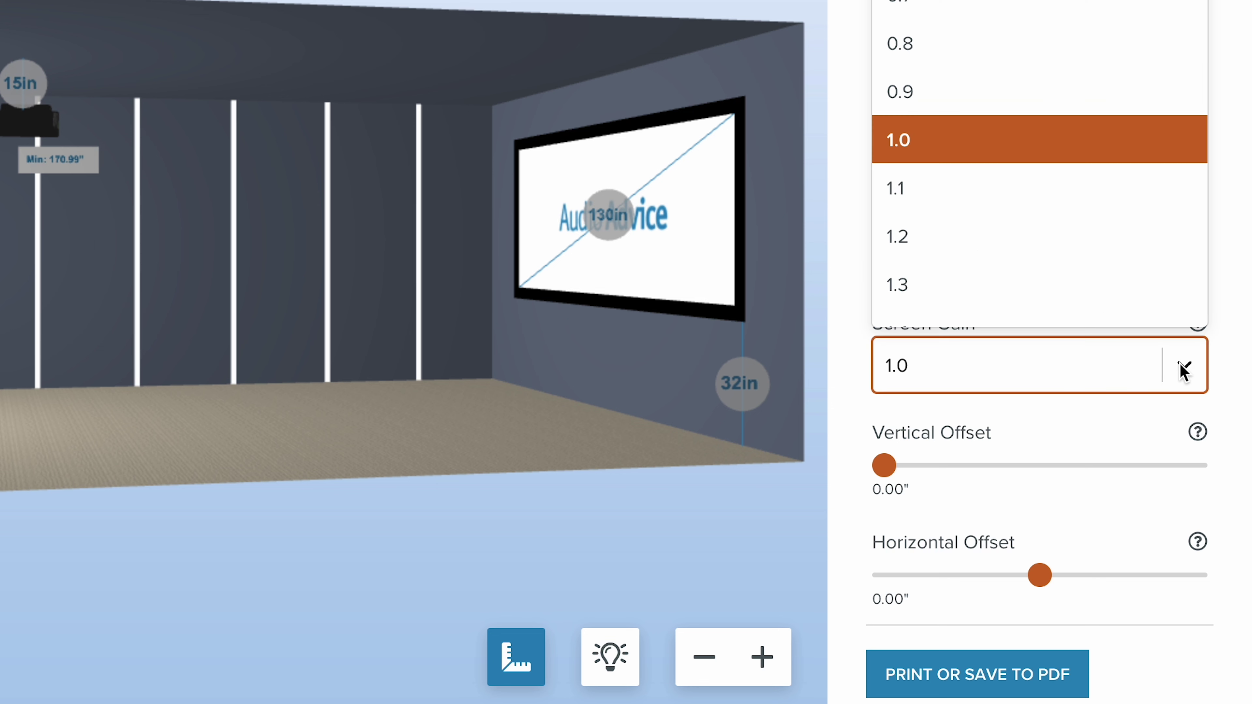
{"action": "left_click", "coordinate": [1101, 290]}
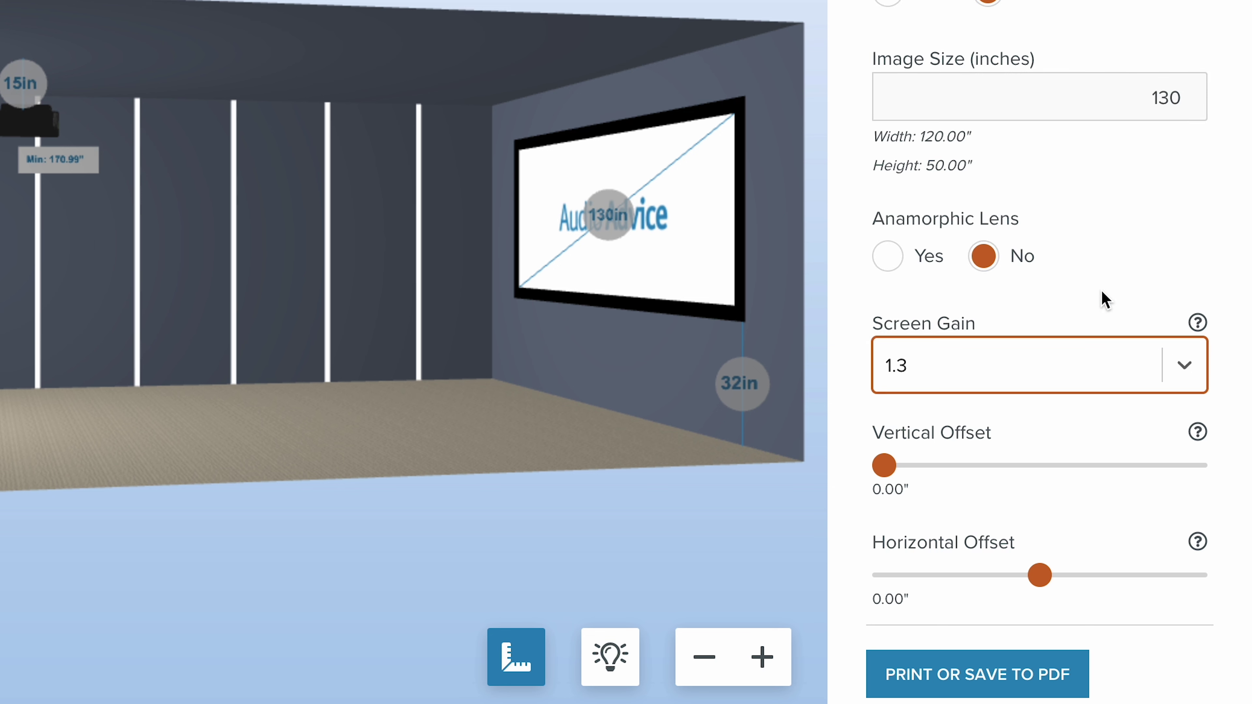
{"action": "scroll", "coordinate": [1102, 290], "scroll_direction": "down", "scroll_amount": 4}
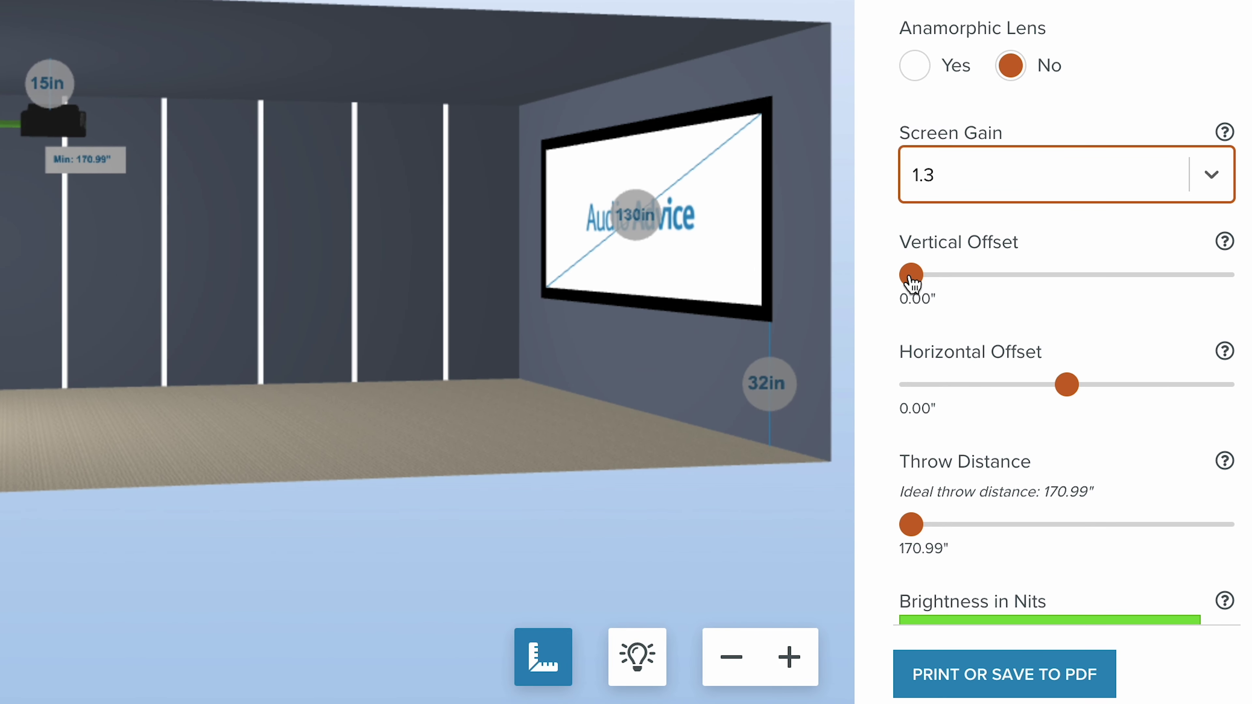
Set the vertical offset to 3.11" and shift the horizontal offset to the left
{"action": "left_click_drag", "start_coordinate": [911, 281], "coordinate": [971, 285]}
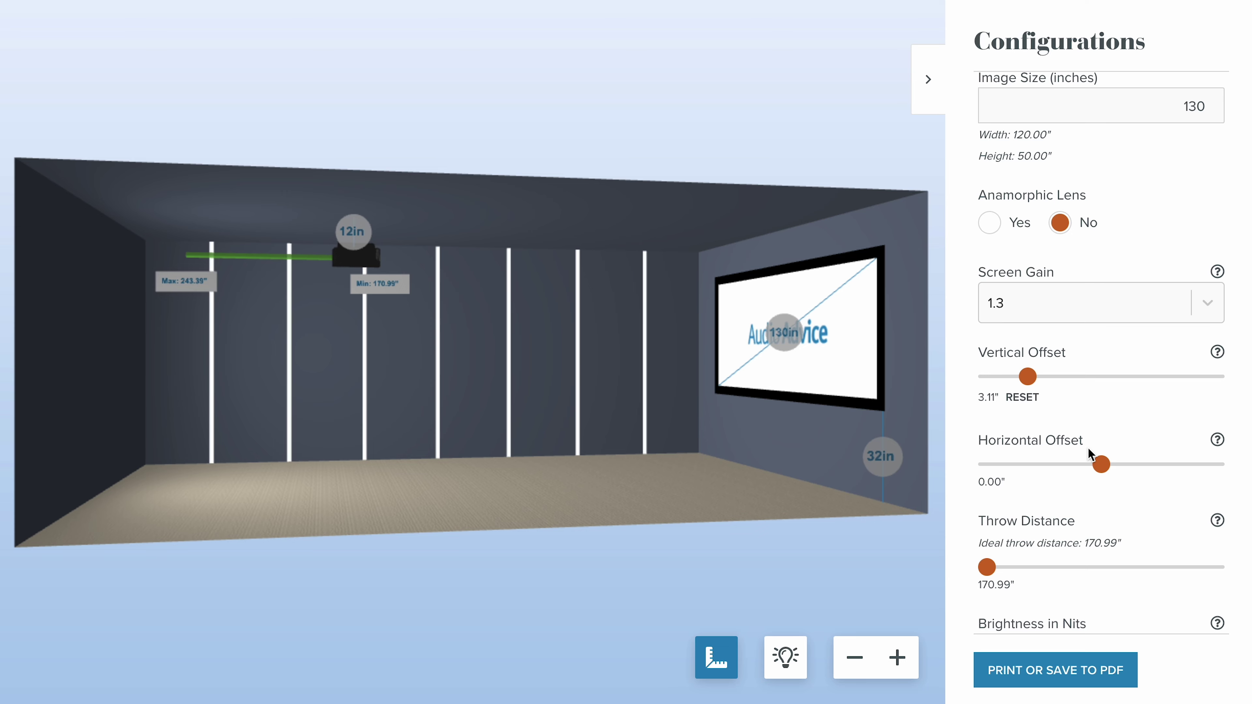
{"action": "left_click_drag", "start_coordinate": [1102, 465], "coordinate": [1117, 465]}
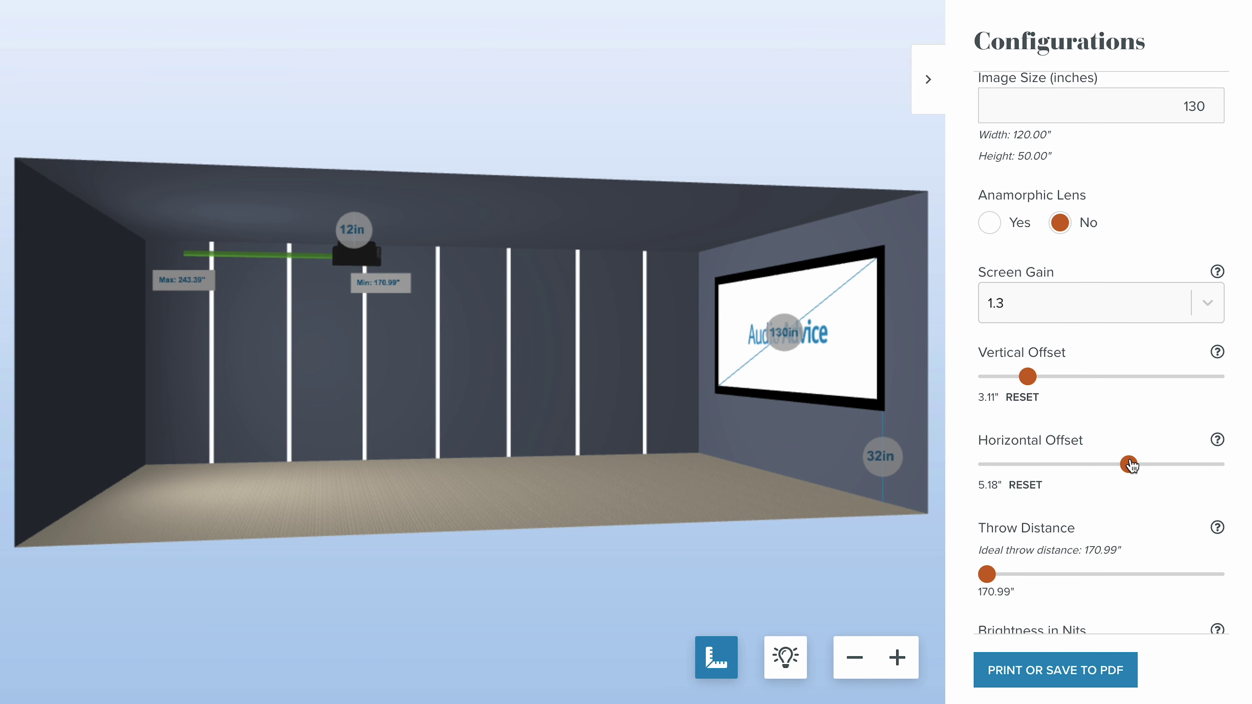
{"action": "left_click_drag", "start_coordinate": [424, 444], "coordinate": [556, 491]}
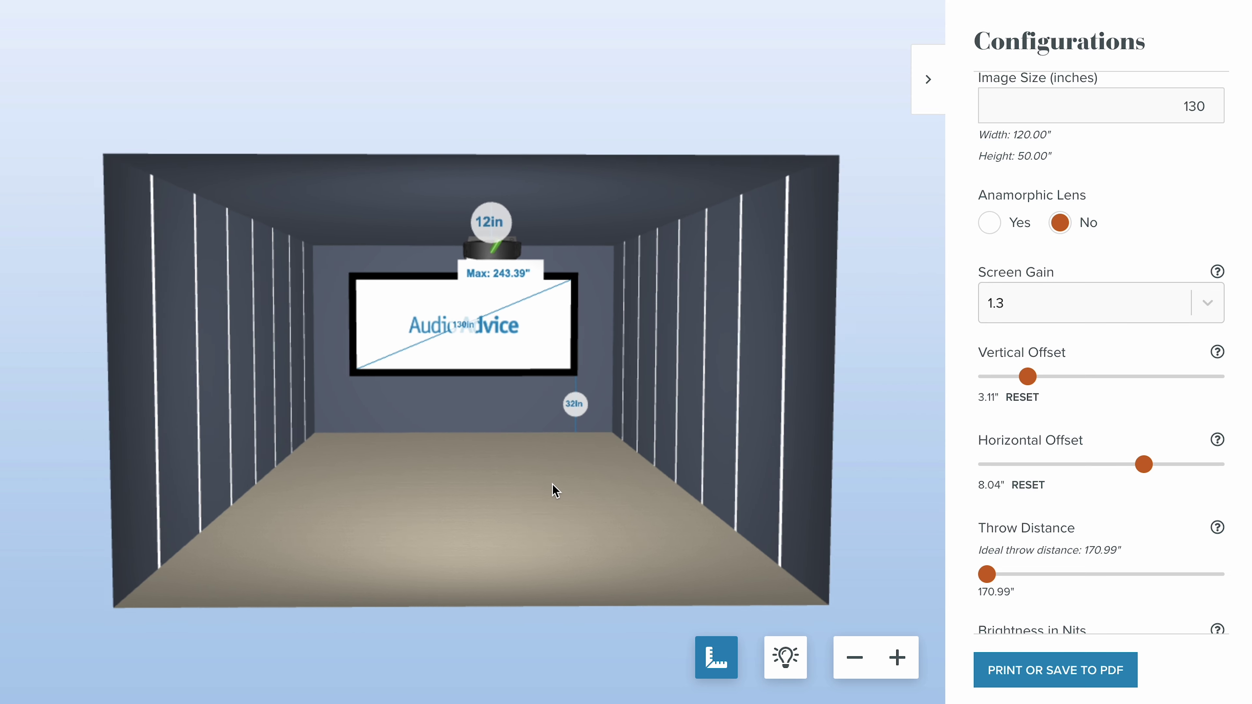
{"action": "left_click_drag", "start_coordinate": [1145, 467], "coordinate": [1065, 475]}
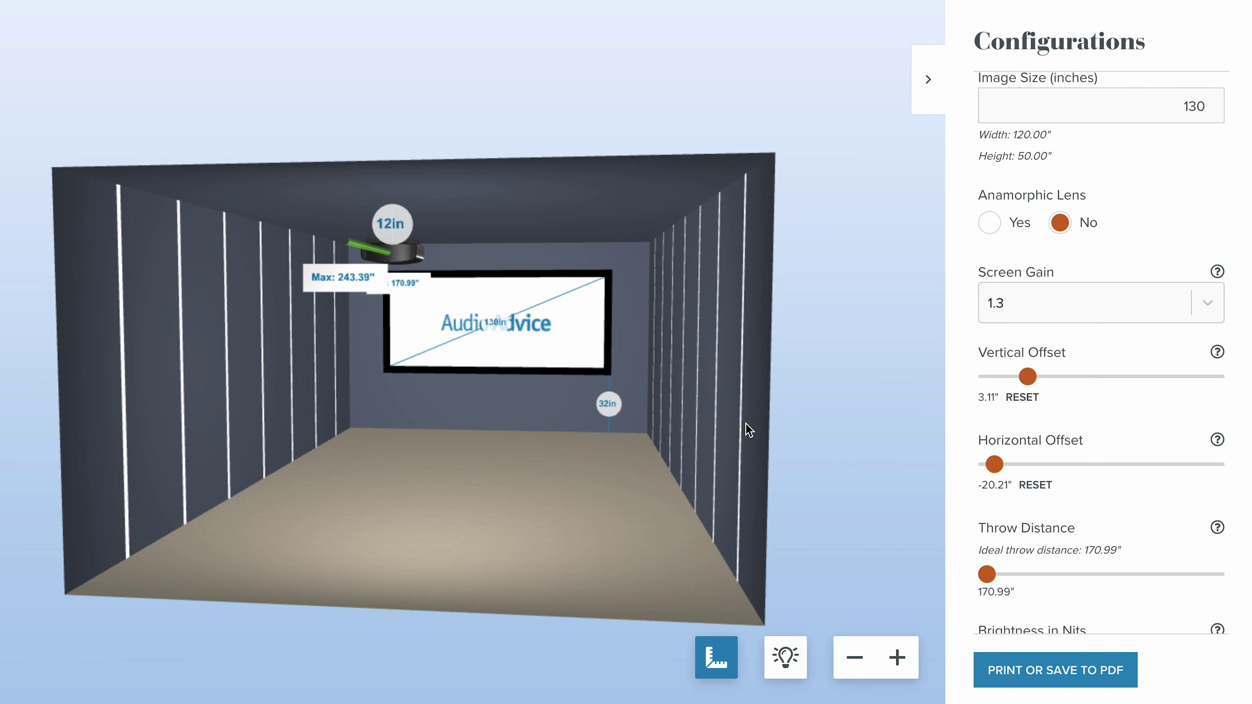
Lengthen the throw distance to 199.99", dropping brightness to 150.61 nits while staying HDR compatible
{"action": "left_click_drag", "start_coordinate": [749, 430], "coordinate": [760, 508]}
{"action": "left_click", "coordinate": [894, 656]}
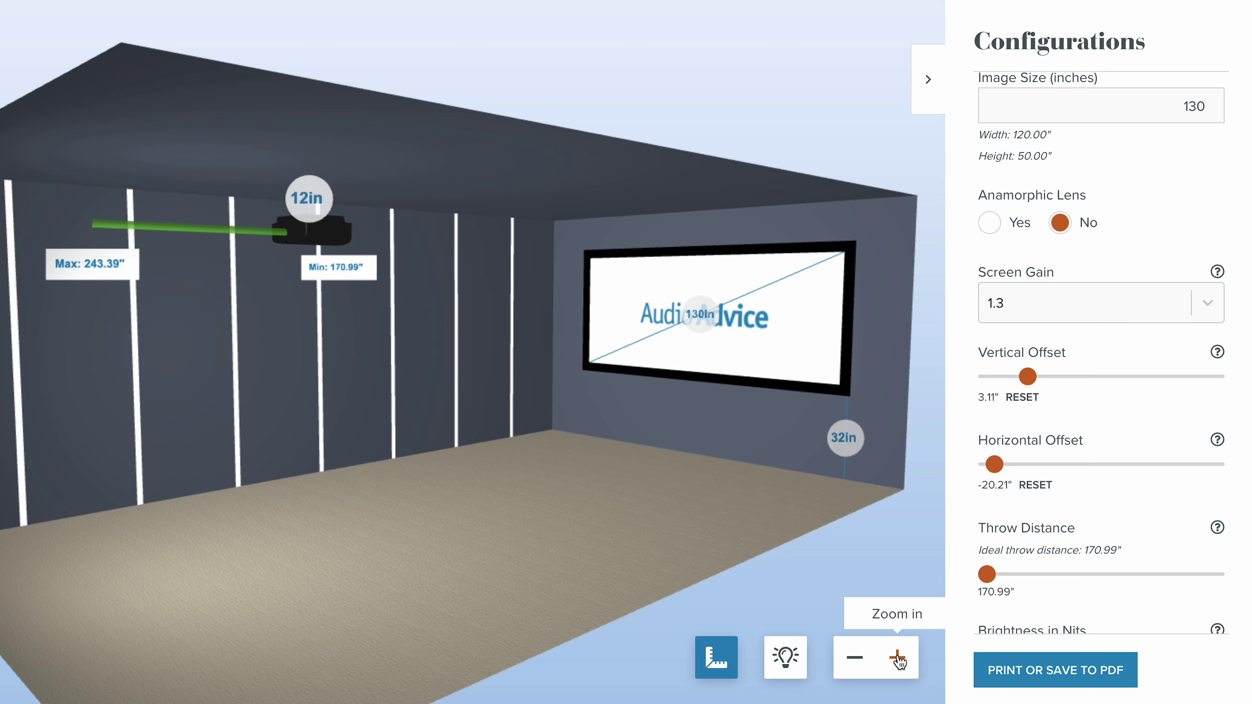
{"action": "left_click", "coordinate": [894, 656]}
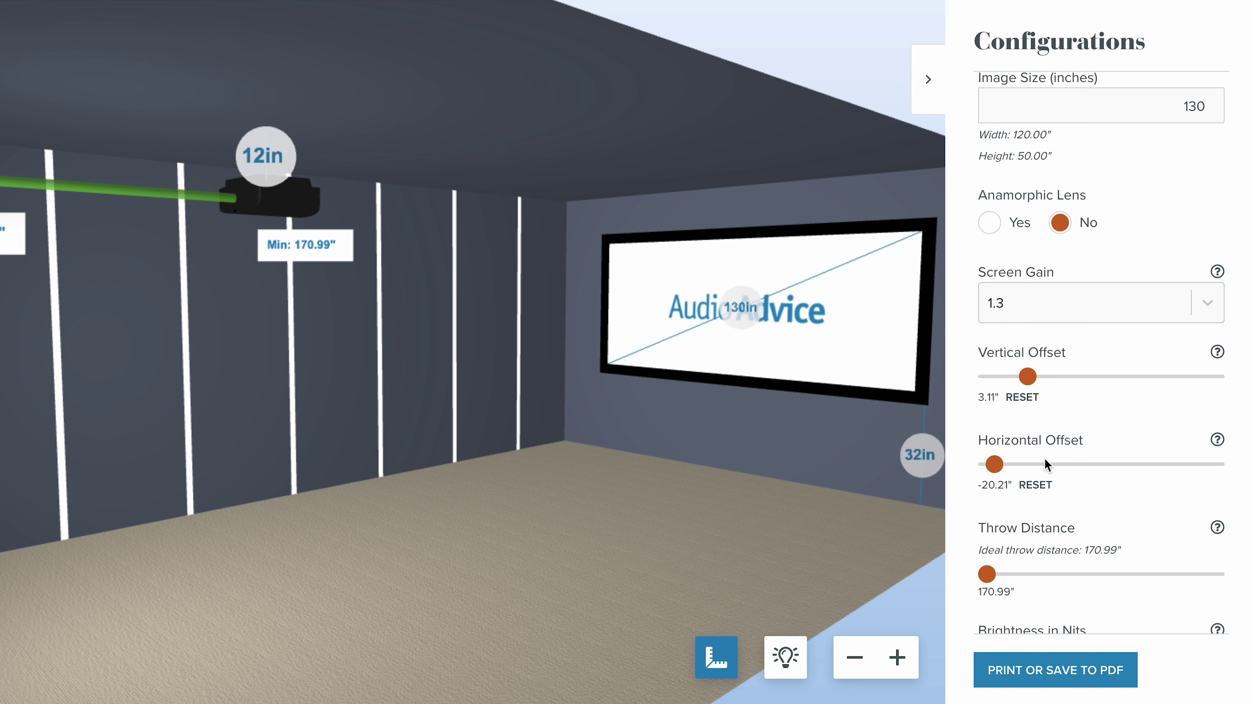
{"action": "scroll", "coordinate": [1045, 460], "scroll_direction": "down", "scroll_amount": 2}
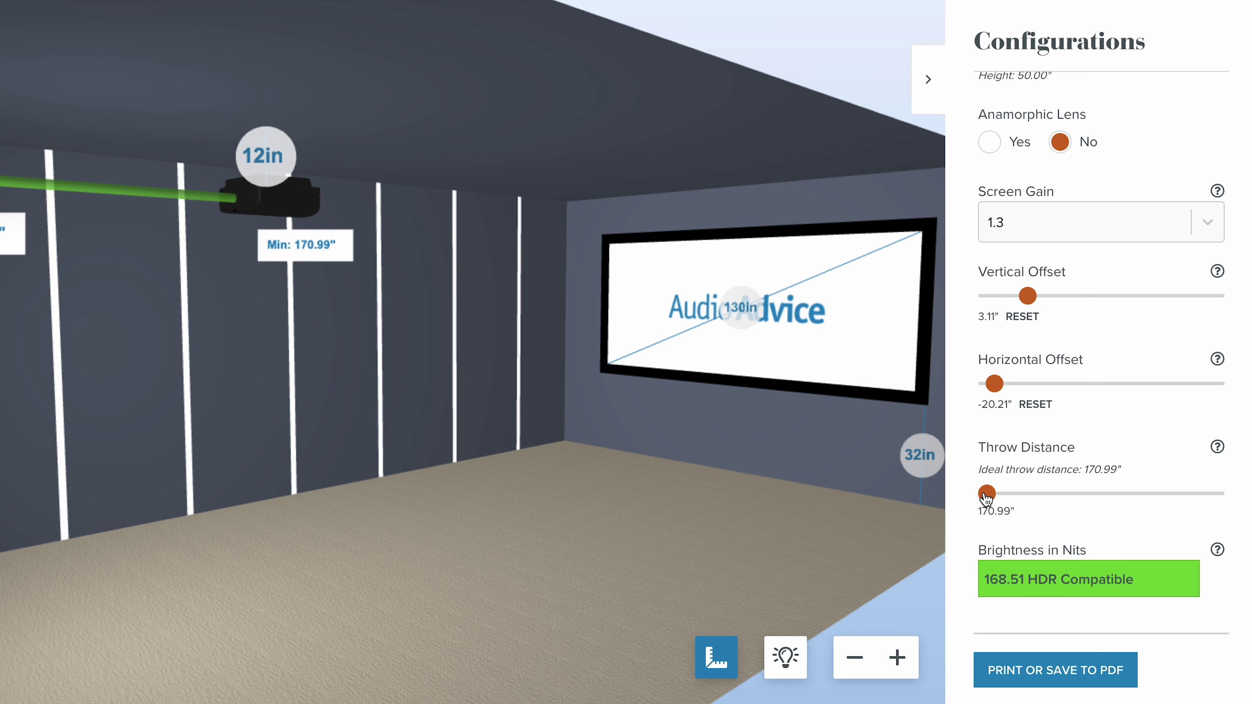
{"action": "mouse_move", "coordinate": [1011, 498]}
{"action": "left_mouse_down"}
{"action": "mouse_move", "coordinate": [1113, 500]}
{"action": "mouse_move", "coordinate": [1018, 500]}
{"action": "left_mouse_up"}
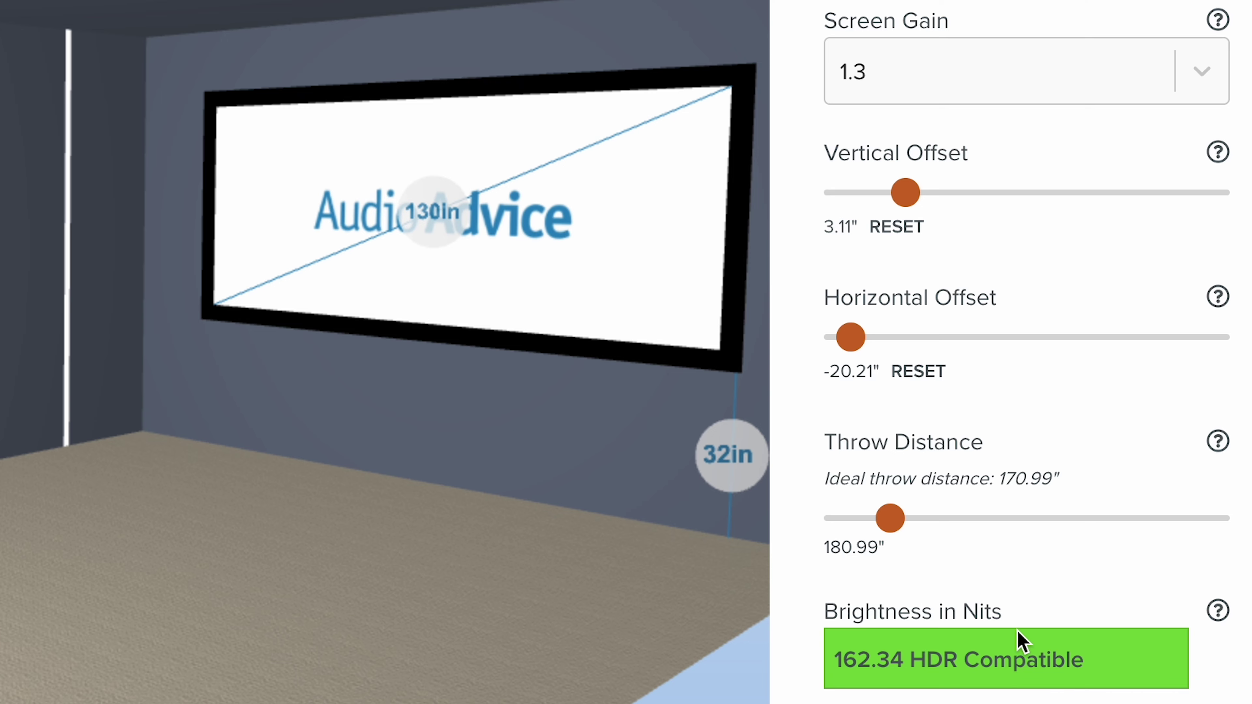
{"action": "left_click_drag", "start_coordinate": [890, 518], "coordinate": [948, 526]}
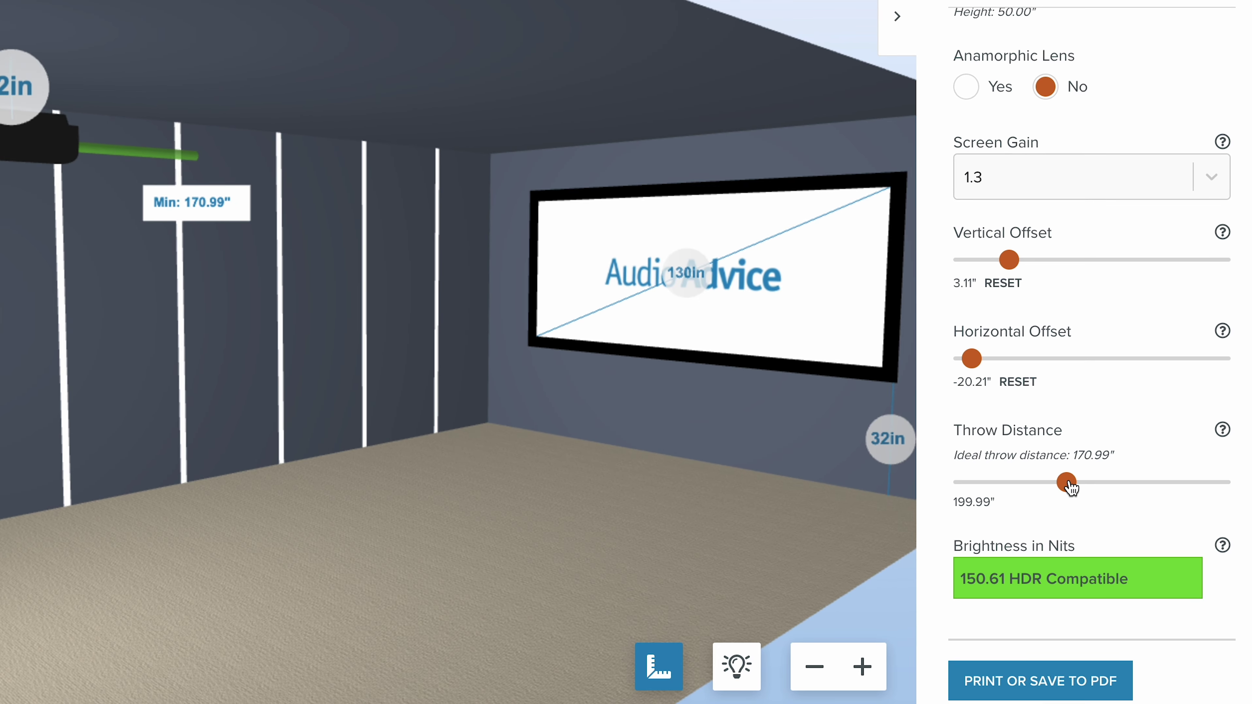